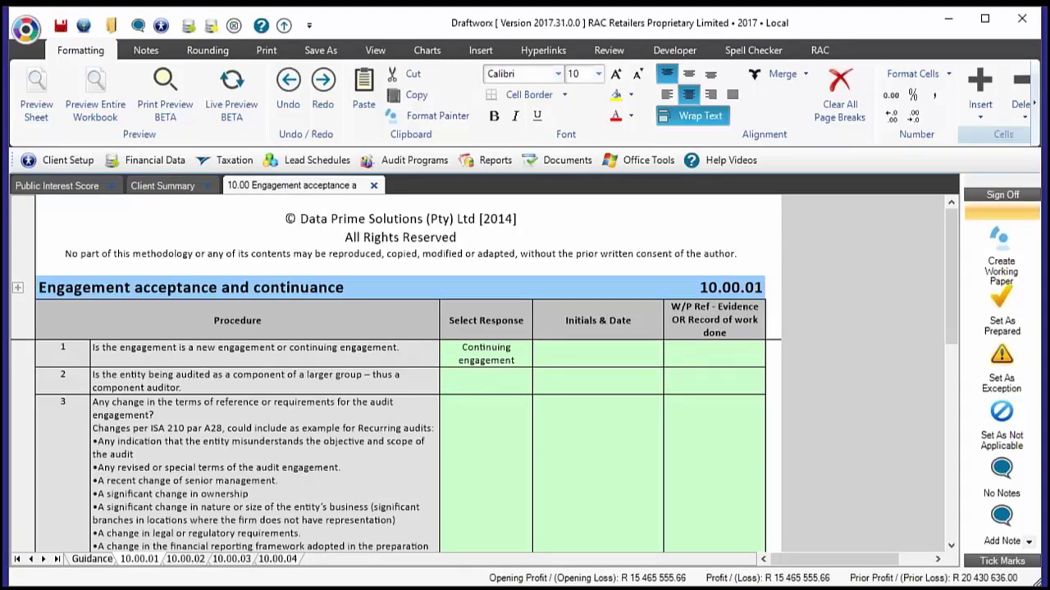
Delete the Continuing engagement answer from procedure 1's Select Response cell.
{"action": "left_click", "coordinate": [499, 349]}
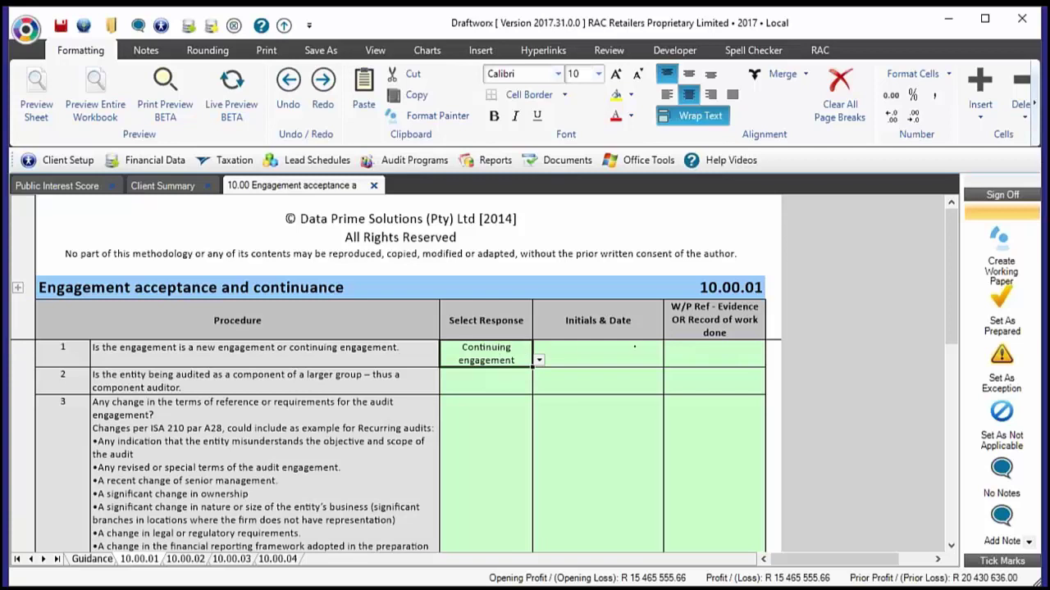
{"action": "key", "text": "BackSpace"}
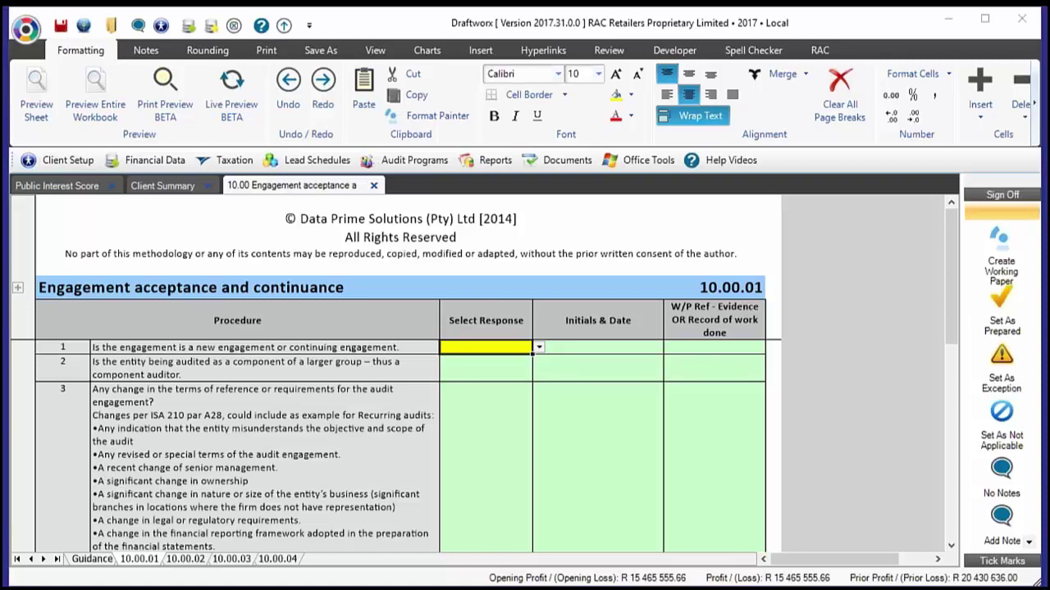
Set procedure 1's response to New engagement from the dropdown list.
{"action": "left_click", "coordinate": [539, 348]}
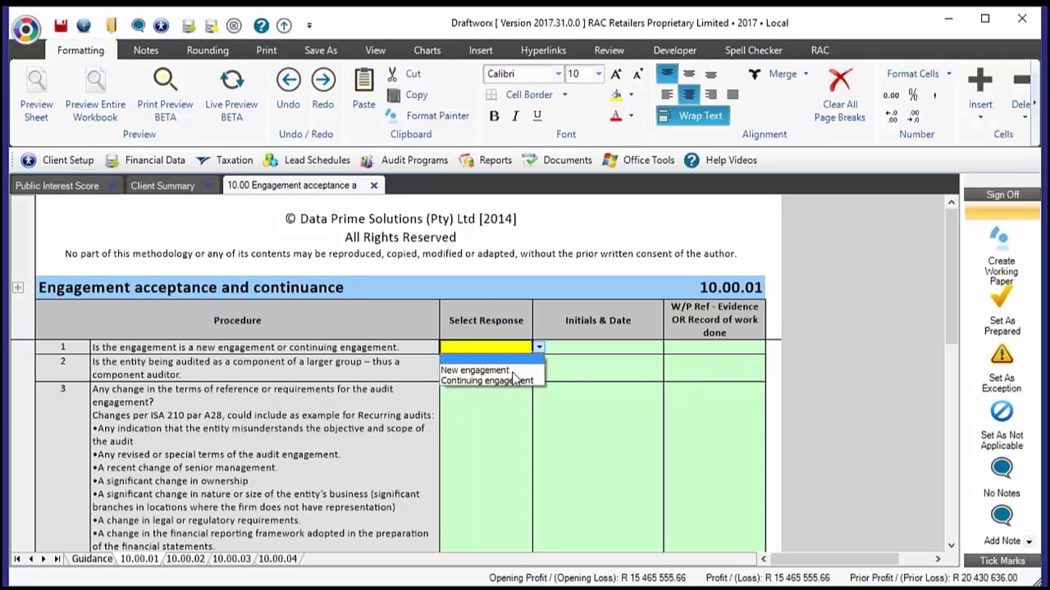
{"action": "left_click", "coordinate": [480, 369]}
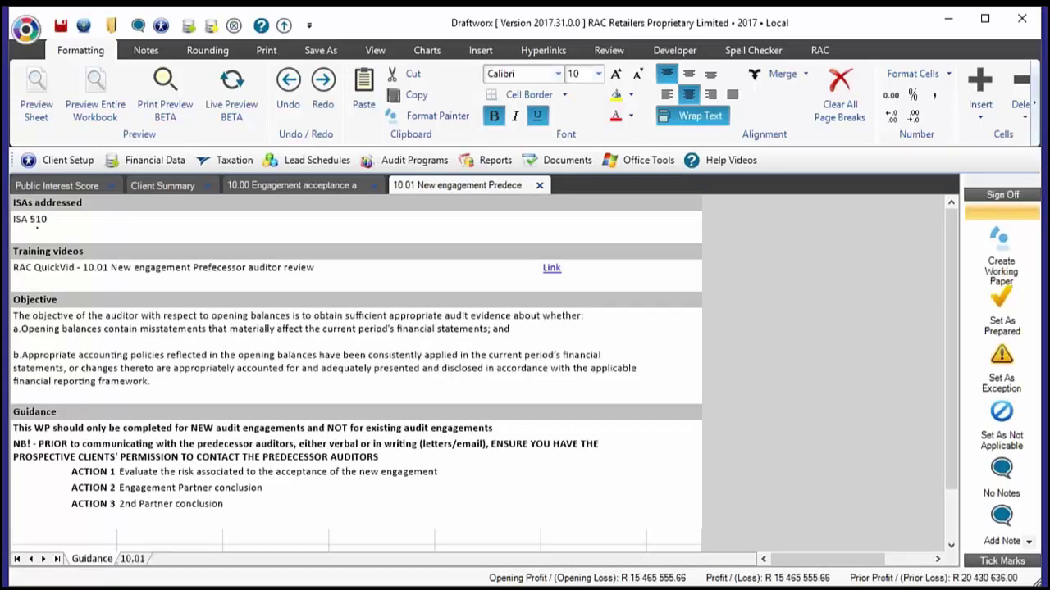
Switch to the 10.01 sheet and scroll through its Action 1 questions.
{"action": "left_click", "coordinate": [133, 558]}
{"action": "scroll", "coordinate": [359, 369], "scroll_direction": "down", "scroll_amount": 1}
{"action": "scroll", "coordinate": [360, 369], "scroll_direction": "down", "scroll_amount": 1}
{"action": "scroll", "coordinate": [141, 369], "scroll_direction": "down", "scroll_amount": 1}
{"action": "scroll", "coordinate": [141, 373], "scroll_direction": "down", "scroll_amount": 10}
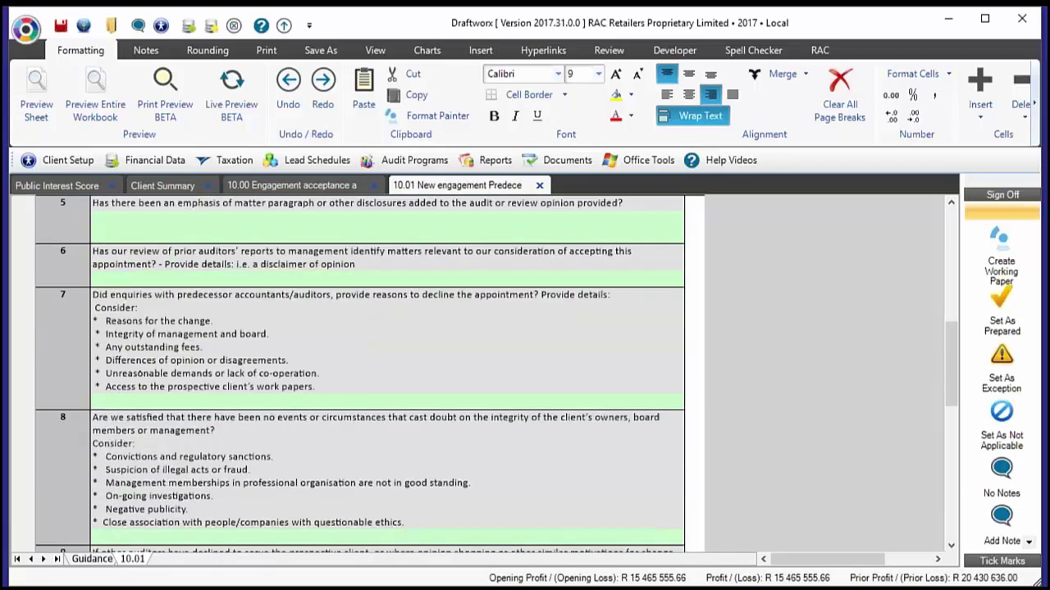
{"action": "scroll", "coordinate": [140, 373], "scroll_direction": "down", "scroll_amount": 4}
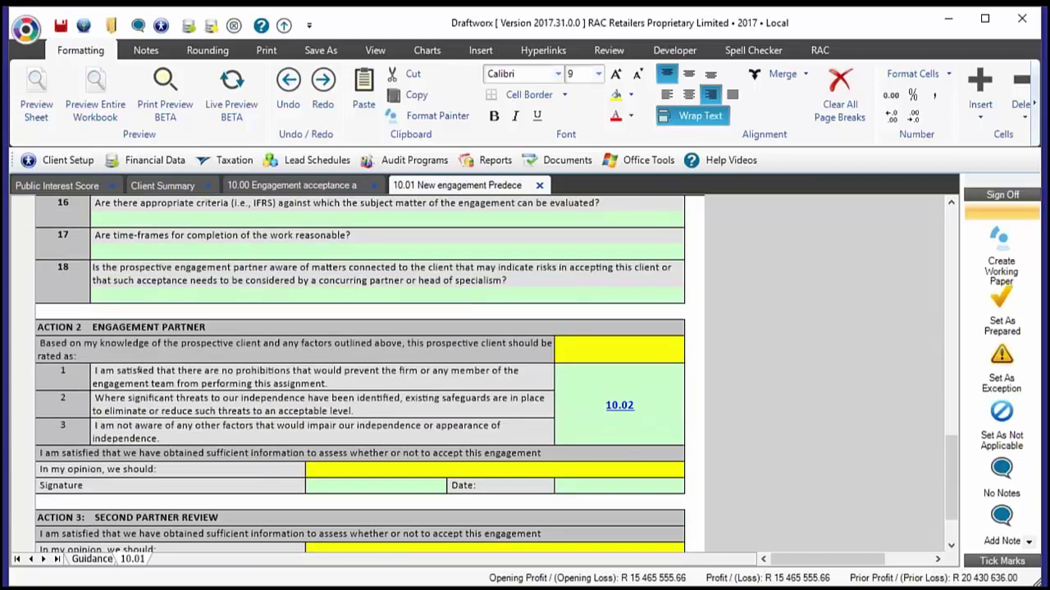
{"action": "scroll", "coordinate": [140, 373], "scroll_direction": "up", "scroll_amount": 16}
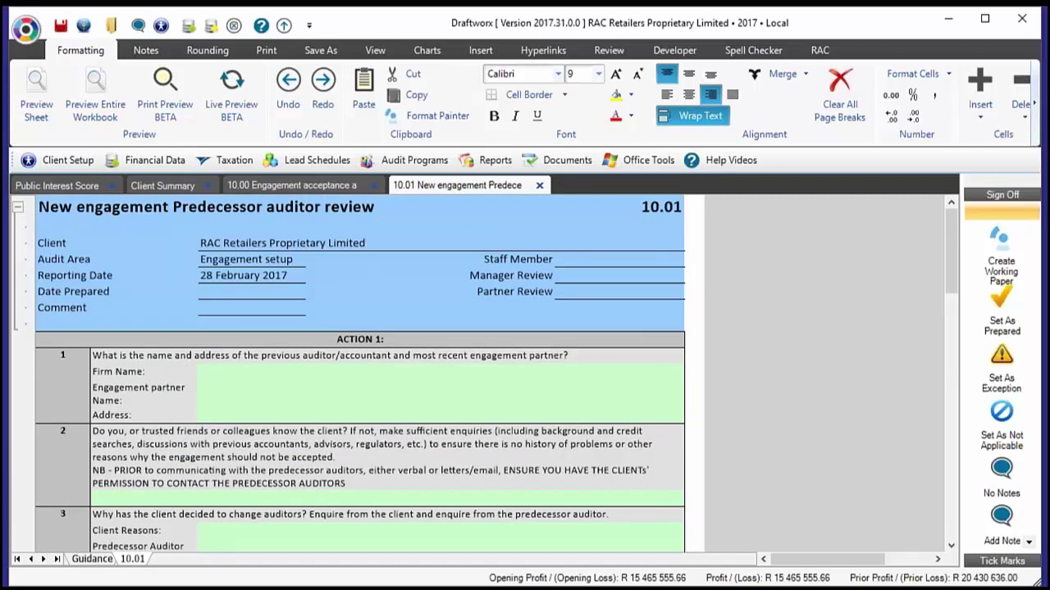
Change procedure 1 on the 10.00 paper back to Continuing engagement, then view the 10.01 paper.
{"action": "left_click", "coordinate": [276, 188]}
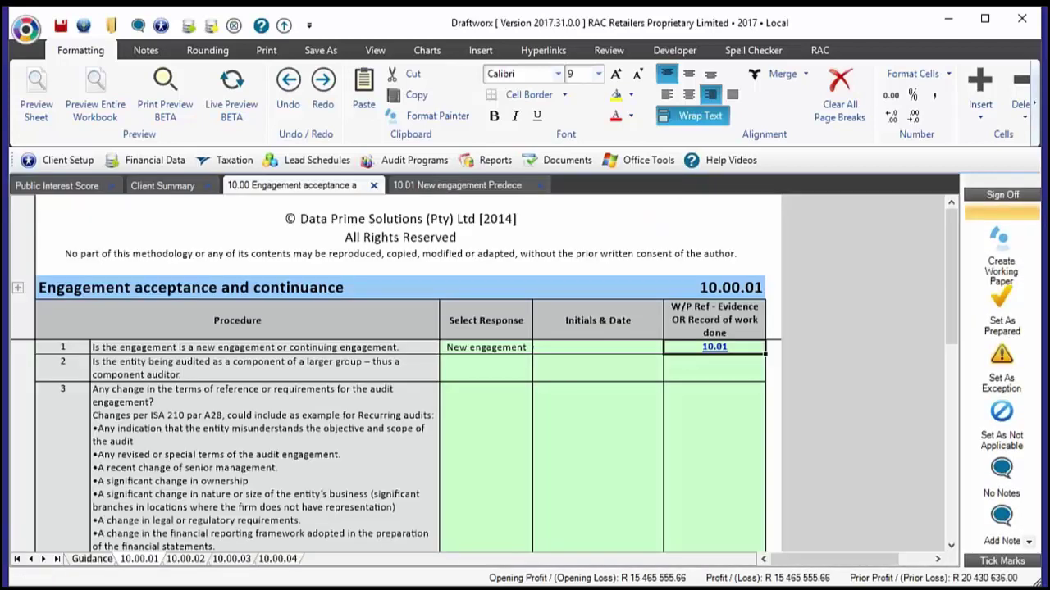
{"action": "left_click", "coordinate": [525, 348]}
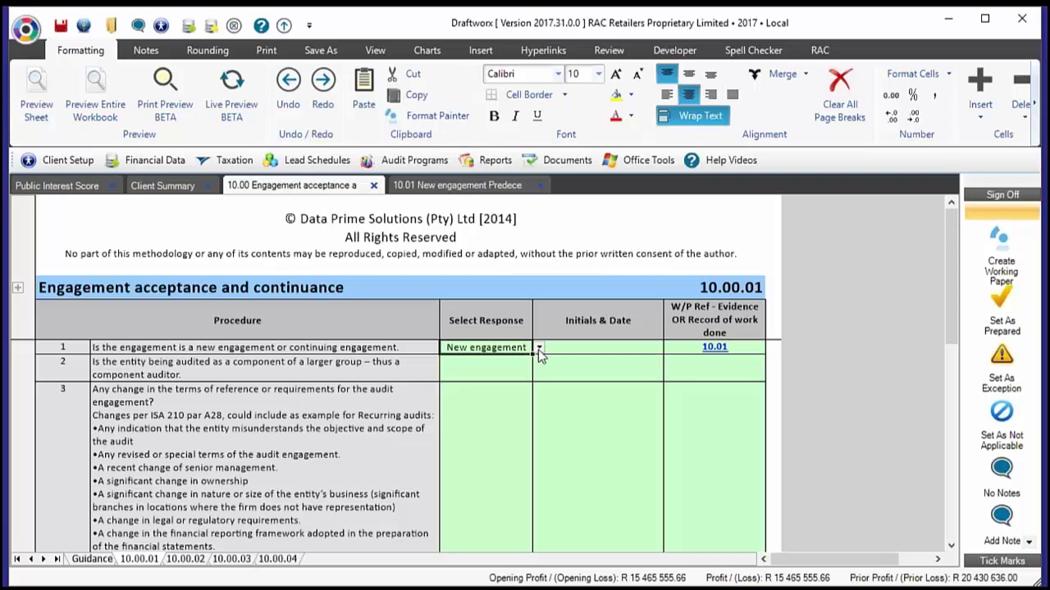
{"action": "left_click", "coordinate": [539, 348]}
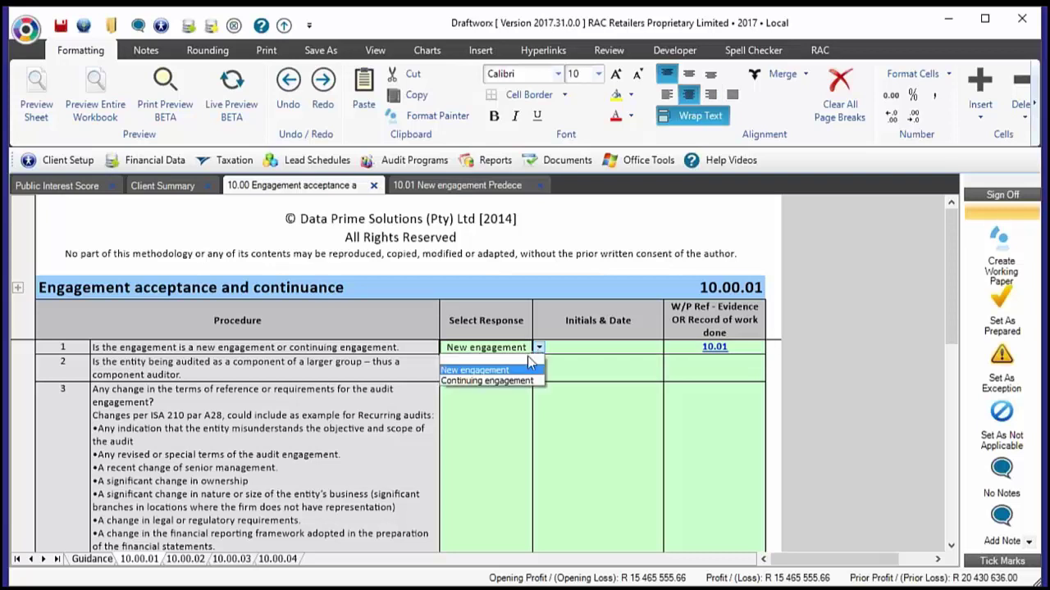
{"action": "left_click", "coordinate": [465, 380]}
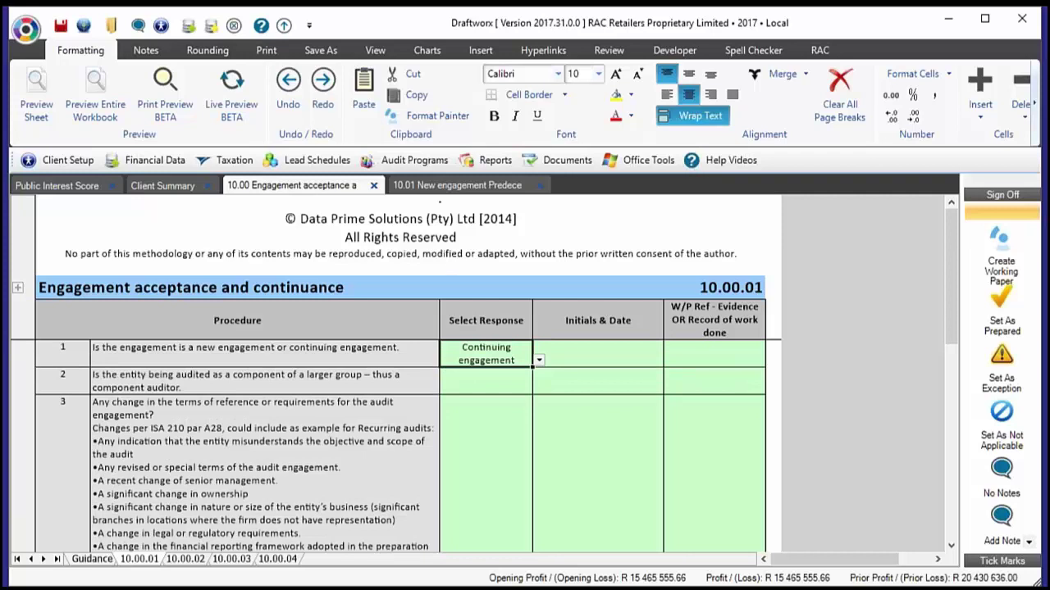
{"action": "left_click", "coordinate": [437, 188]}
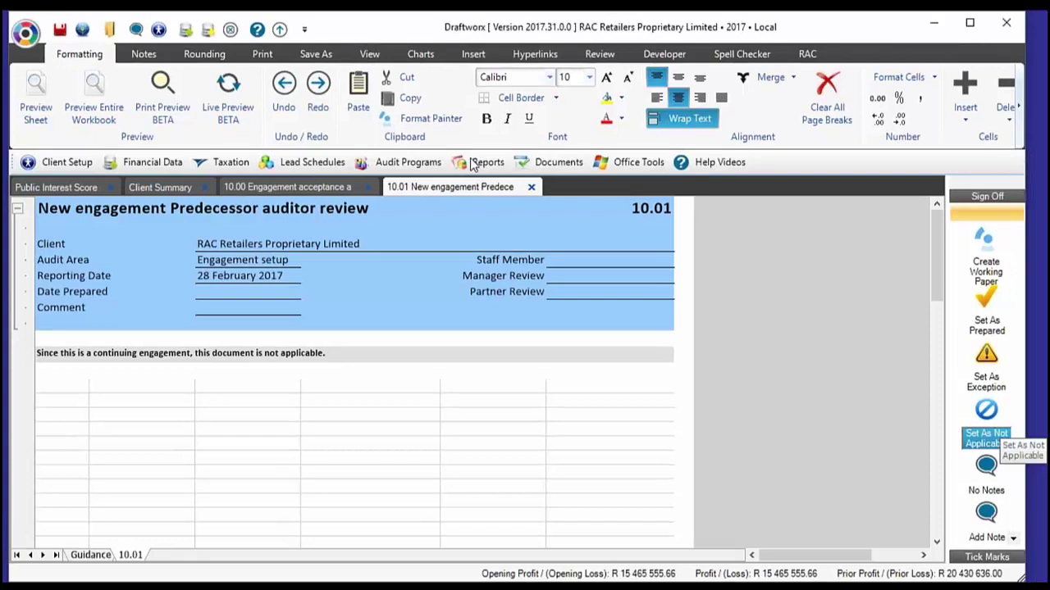
Go back to the 10.00 Engagement acceptance paper from the Audit Programs list.
{"action": "left_click", "coordinate": [407, 161]}
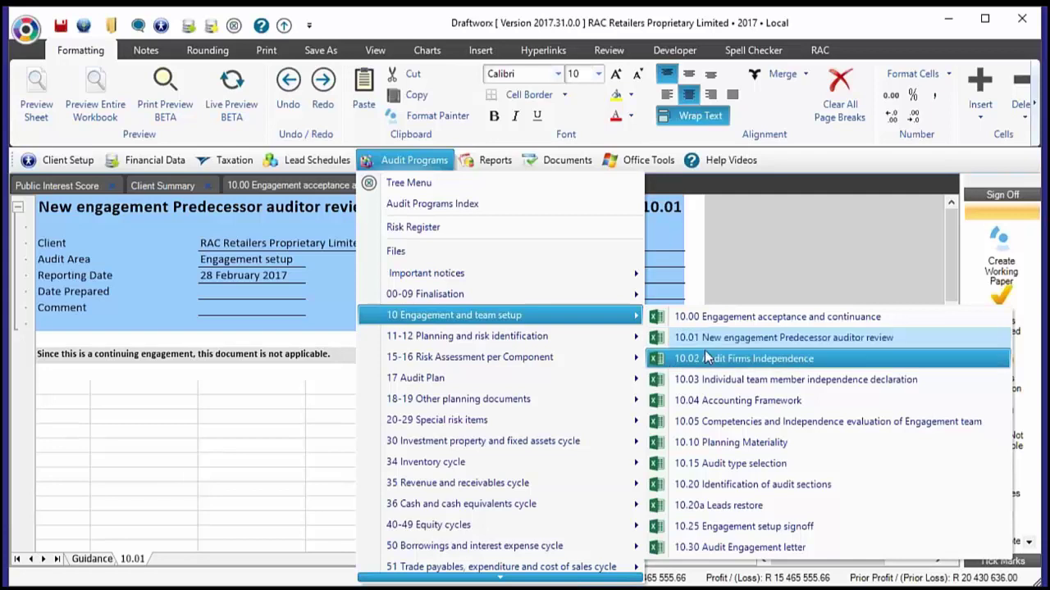
{"action": "left_click", "coordinate": [413, 187]}
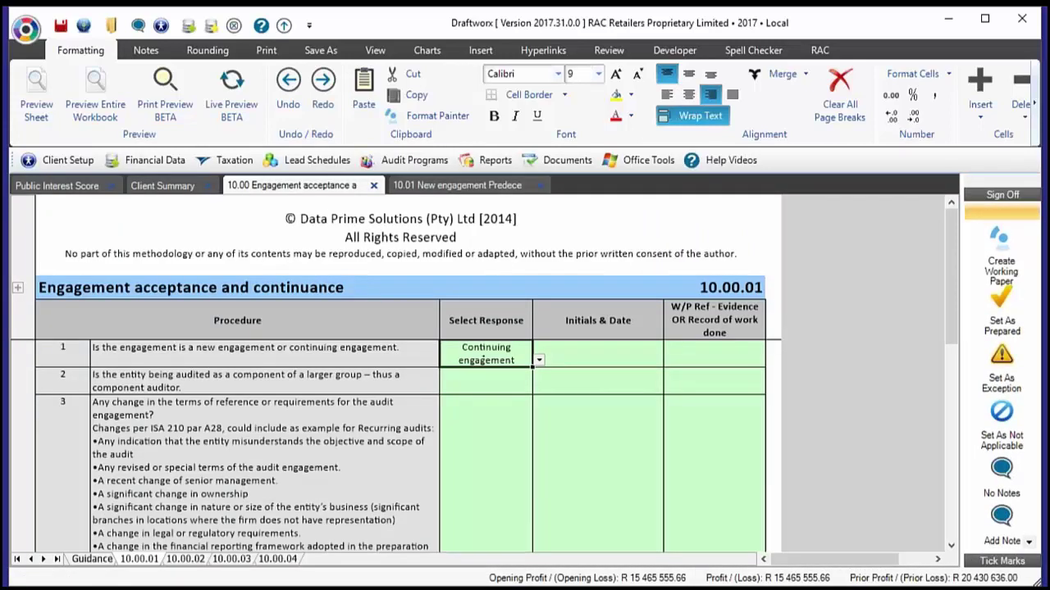
{"action": "scroll", "coordinate": [483, 359], "scroll_direction": "down", "scroll_amount": 1}
{"action": "scroll", "coordinate": [467, 356], "scroll_direction": "up", "scroll_amount": 1}
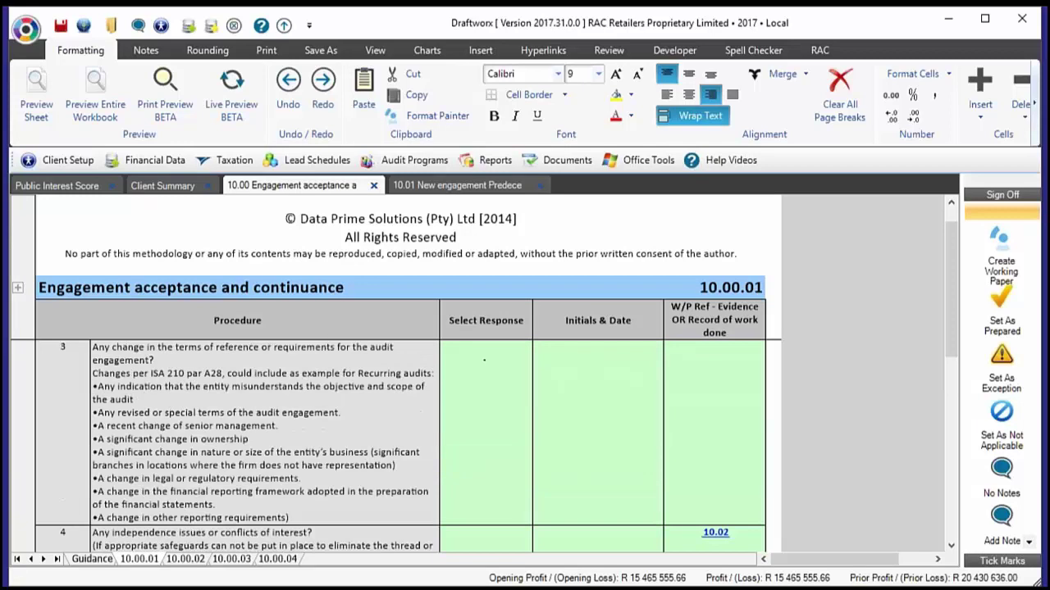
{"action": "scroll", "coordinate": [510, 400], "scroll_direction": "up", "scroll_amount": 2}
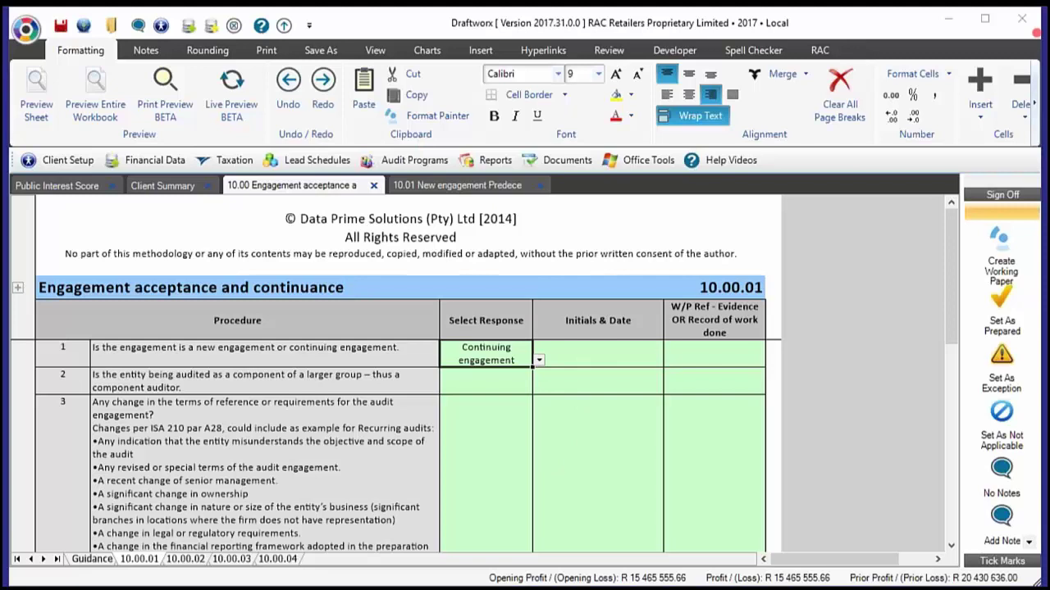
Sign procedure 1's Initials & Date cell with the preparer's initials and 21/09/2017.
{"action": "key", "text": "Tab"}
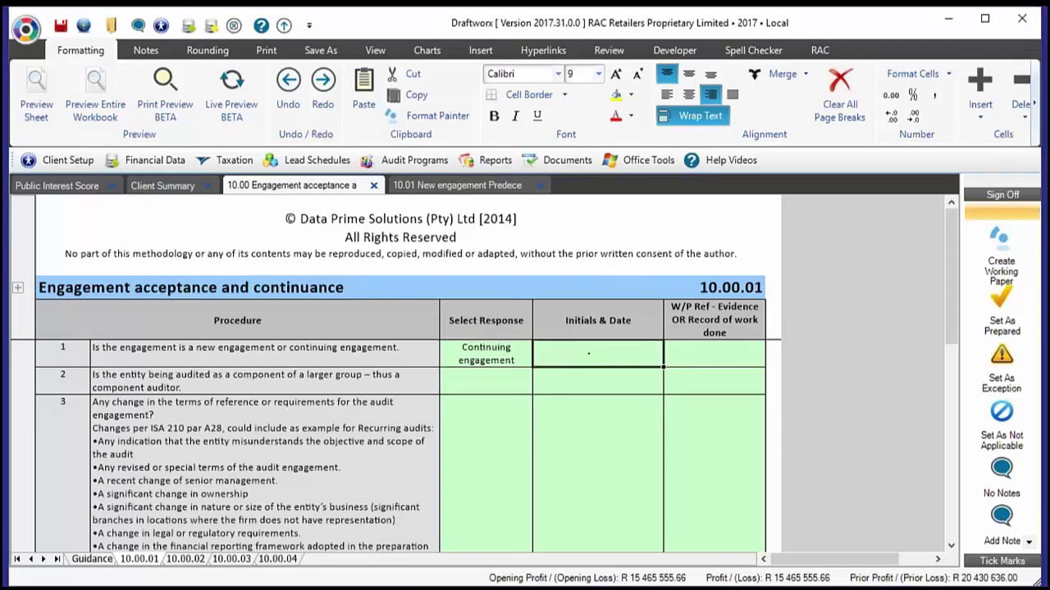
{"action": "left_click", "coordinate": [1028, 541]}
{"action": "left_click", "coordinate": [1029, 544]}
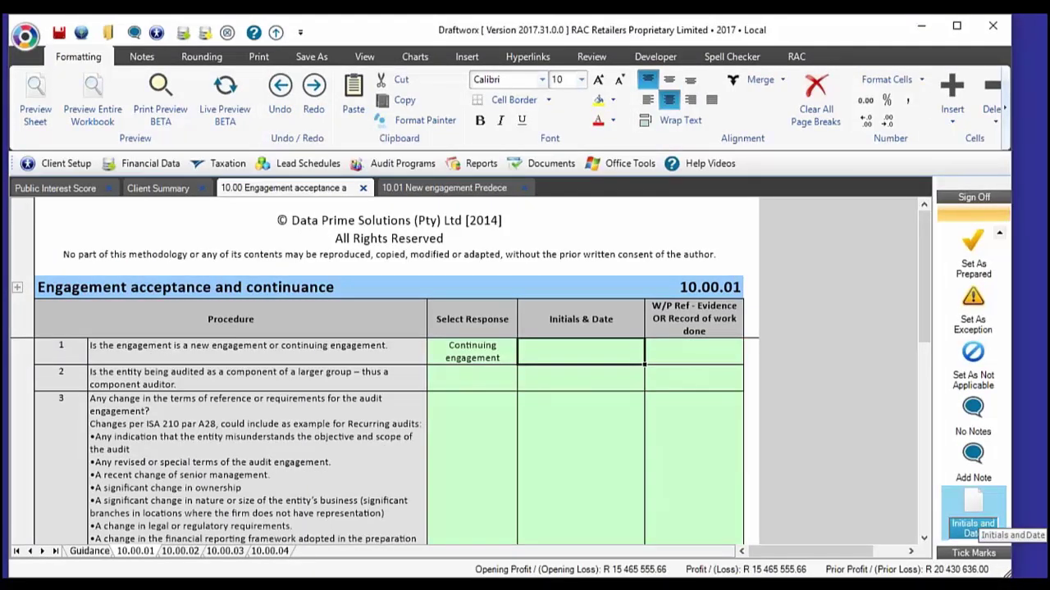
{"action": "left_click", "coordinate": [974, 524]}
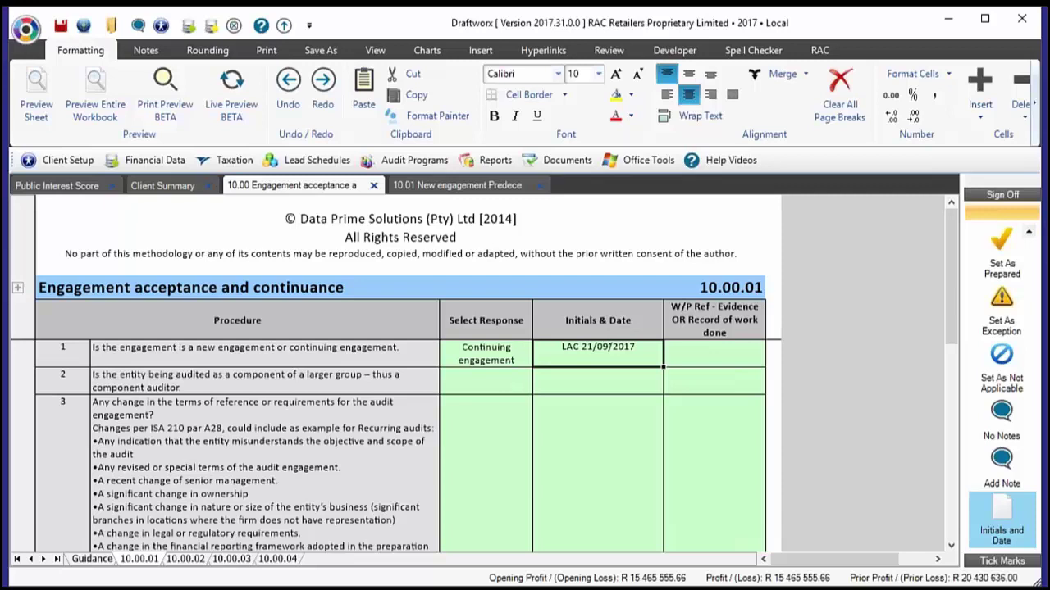
Expand the client details header and set the 10.00.01 sheet as prepared.
{"action": "left_click", "coordinate": [17, 288]}
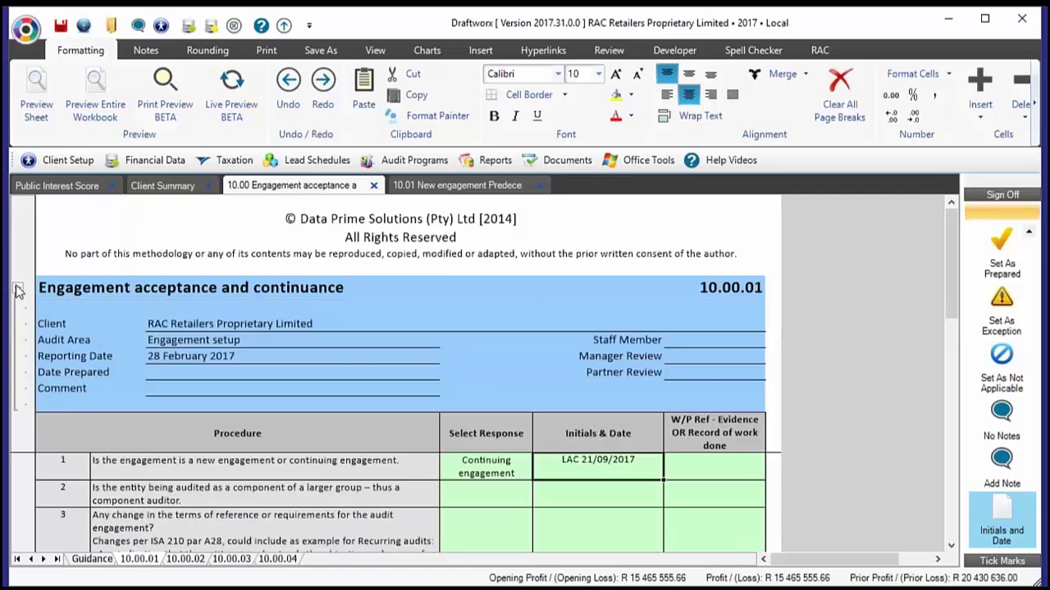
{"action": "left_click", "coordinate": [1002, 269]}
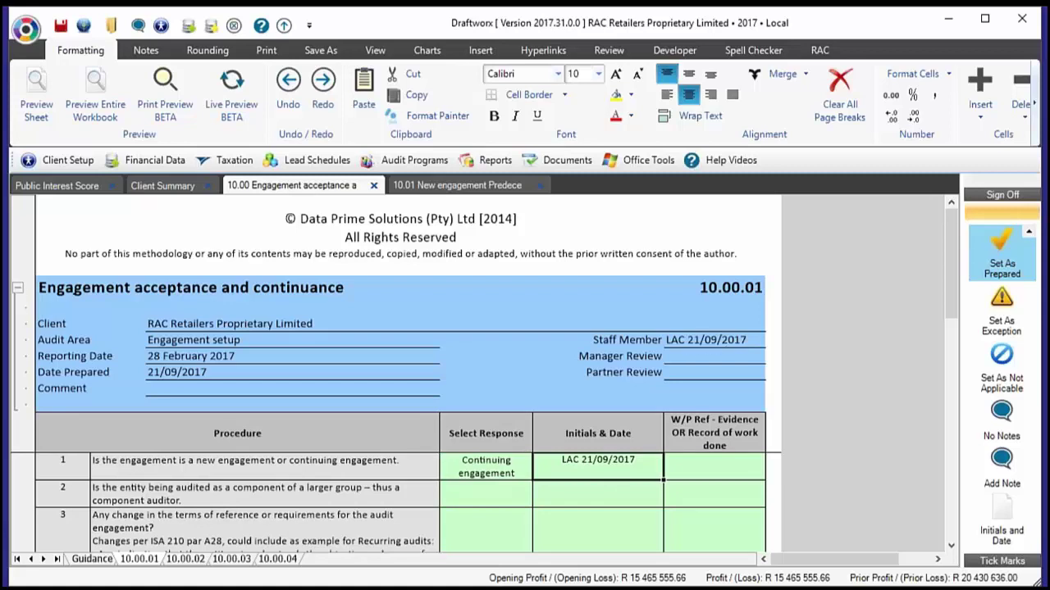
Collapse the header and look over the 10.00.01 and 10.00.03 EQCR sheets.
{"action": "left_click", "coordinate": [18, 287]}
{"action": "scroll", "coordinate": [400, 426], "scroll_direction": "down", "scroll_amount": 5}
{"action": "scroll", "coordinate": [359, 402], "scroll_direction": "down", "scroll_amount": 5}
{"action": "scroll", "coordinate": [400, 427], "scroll_direction": "up", "scroll_amount": 2}
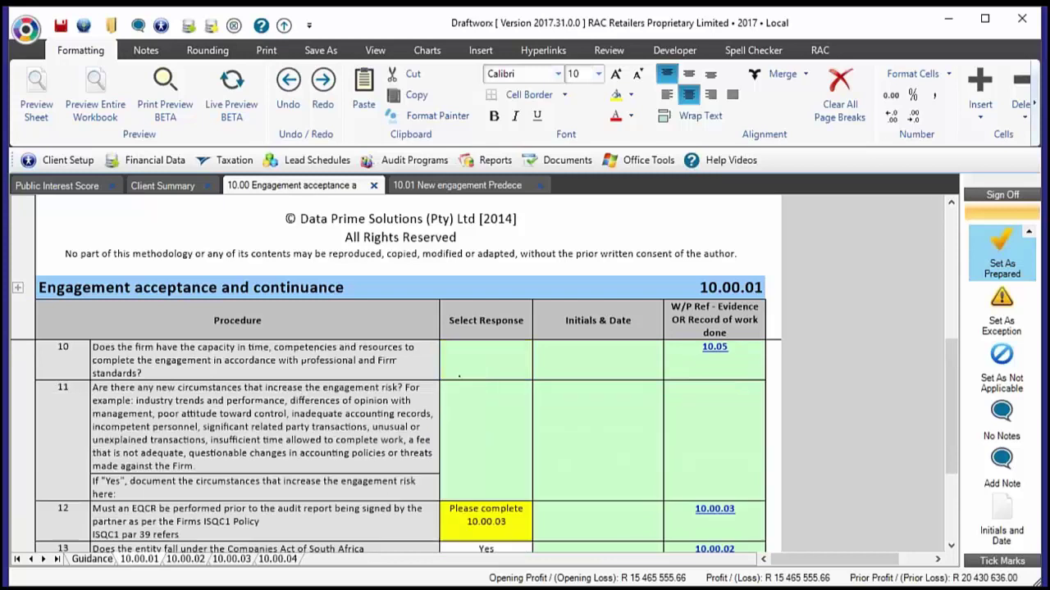
{"action": "scroll", "coordinate": [354, 435], "scroll_direction": "down", "scroll_amount": 2}
{"action": "left_click", "coordinate": [233, 558]}
{"action": "scroll", "coordinate": [617, 422], "scroll_direction": "down", "scroll_amount": 1}
{"action": "scroll", "coordinate": [617, 421], "scroll_direction": "down", "scroll_amount": 1}
Clear the 200 000 000 total turnover on the 10.00.02 PIS Score sheet, then return to 10.00.01.
{"action": "left_click", "coordinate": [203, 560]}
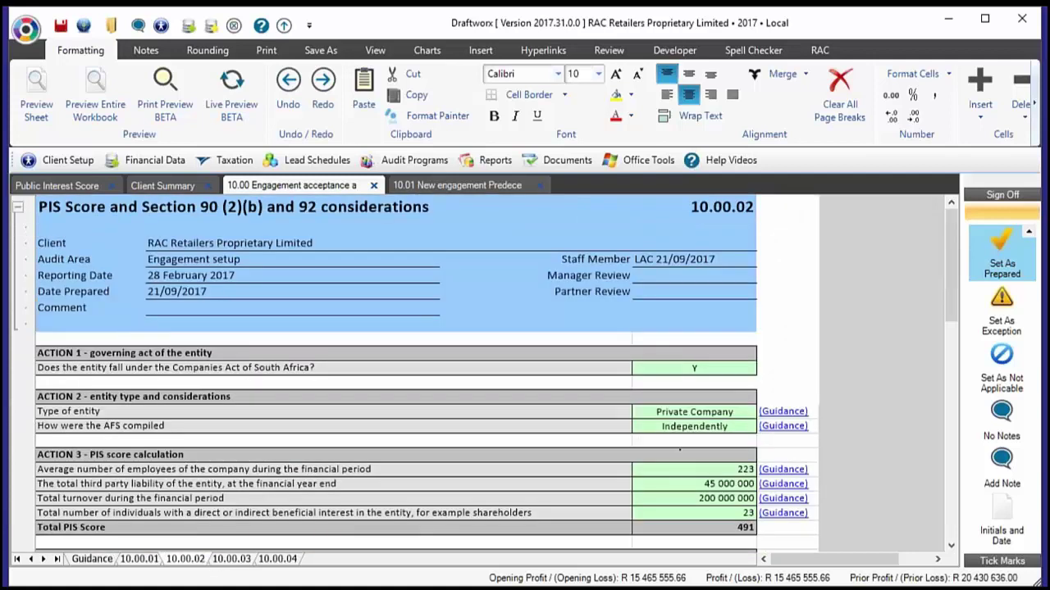
{"action": "left_click", "coordinate": [669, 498]}
{"action": "key", "text": "Delete"}
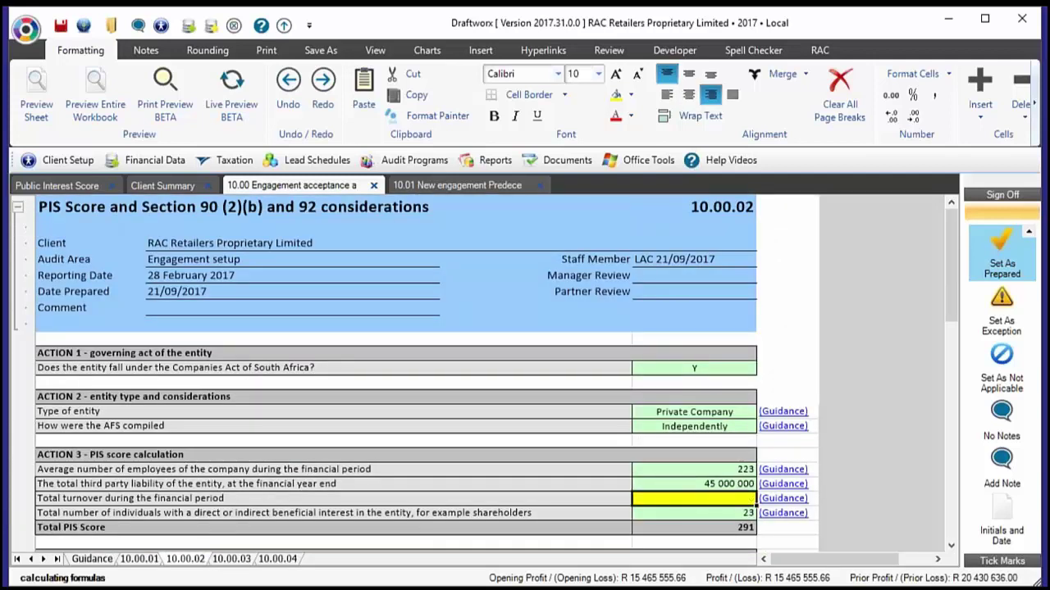
{"action": "left_click", "coordinate": [139, 558]}
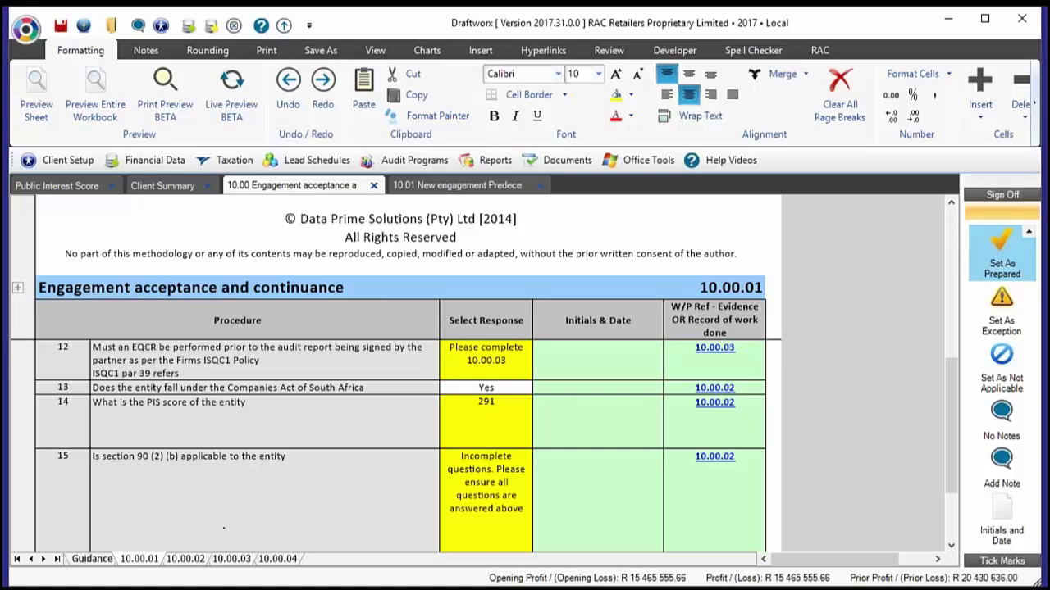
Enter 130000000 as total turnover on 10.00.02, then check 10.00.01 shows PIS score 421.
{"action": "left_click", "coordinate": [185, 561]}
{"action": "scroll", "coordinate": [554, 491], "scroll_direction": "down", "scroll_amount": 3}
{"action": "left_click_drag", "start_coordinate": [670, 365], "coordinate": [670, 410]}
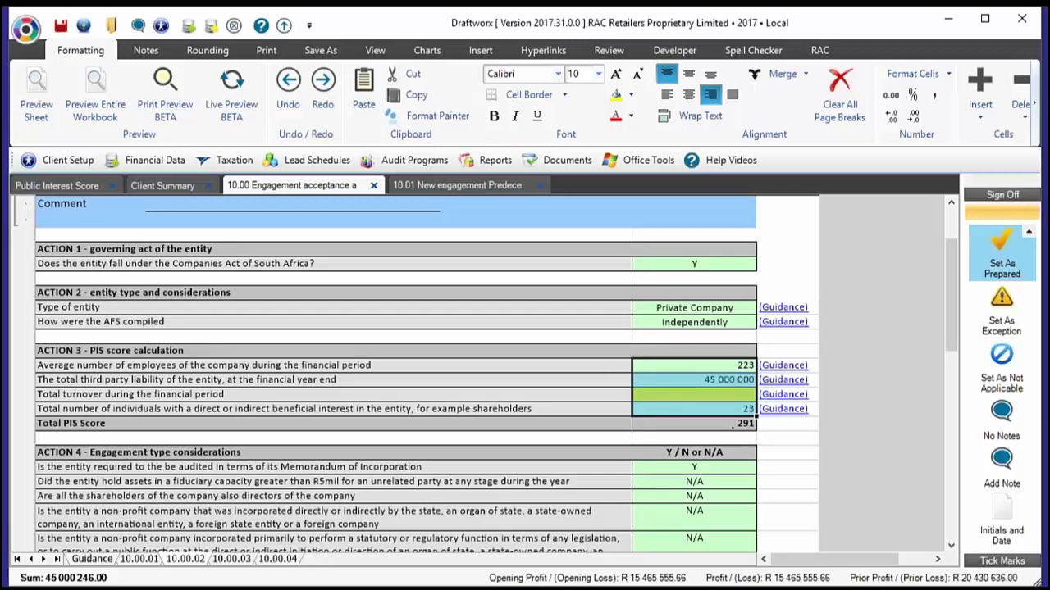
{"action": "left_click", "coordinate": [722, 394]}
{"action": "type", "text": "130000000"}
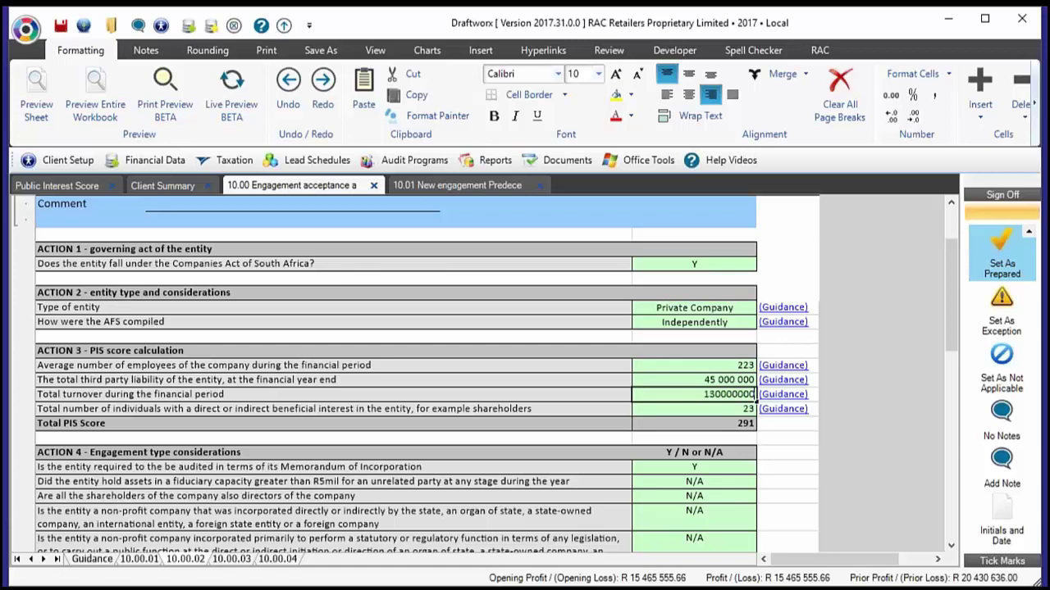
{"action": "key", "text": "Return"}
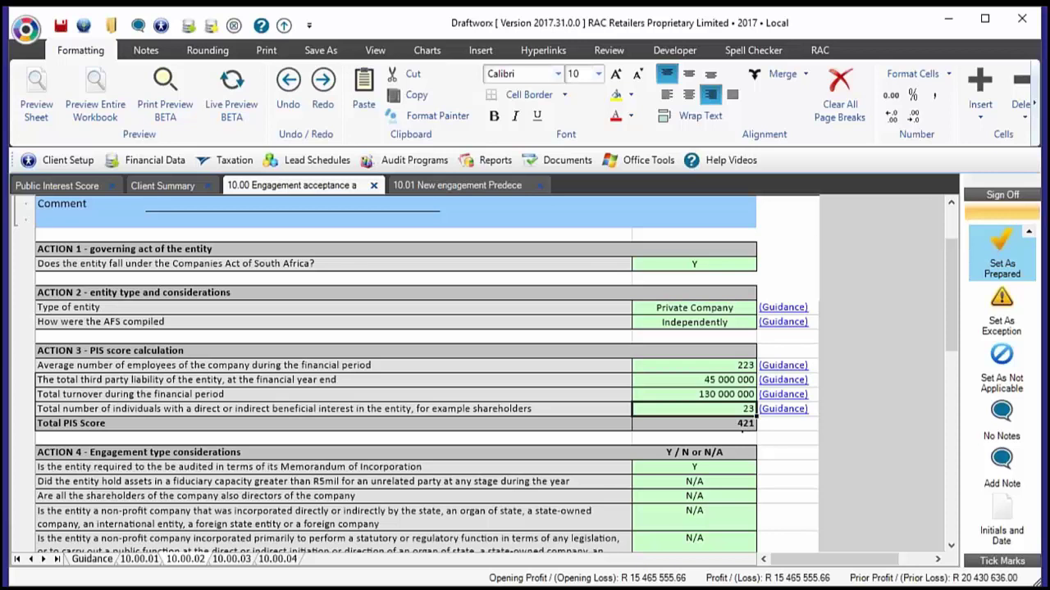
{"action": "left_click", "coordinate": [139, 559]}
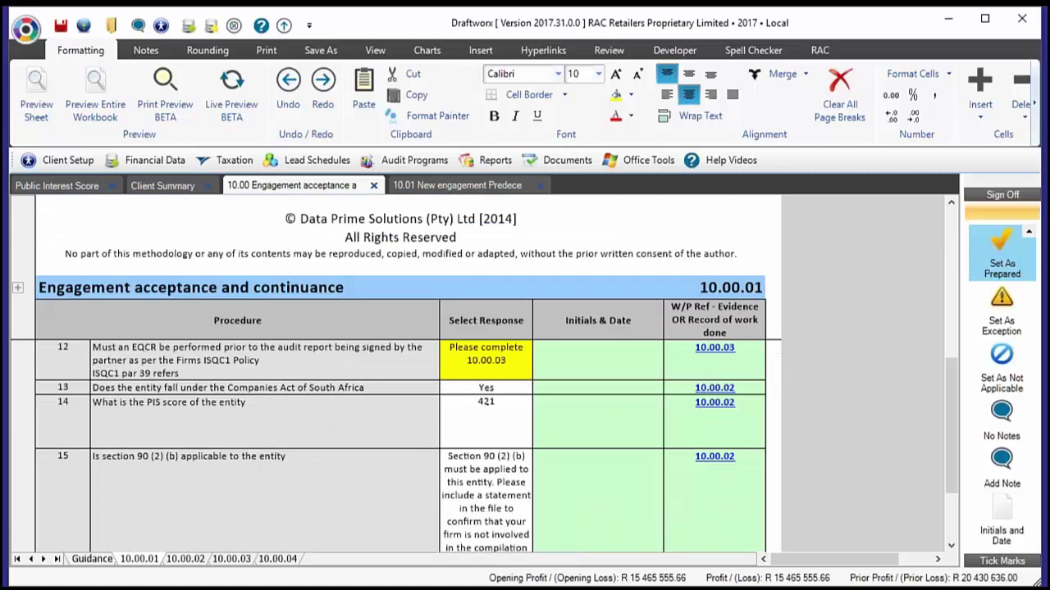
Clear the Memorandum of Incorporation answer on the 10.00.02 PIS Score sheet.
{"action": "left_click", "coordinate": [92, 558]}
{"action": "scroll", "coordinate": [464, 391], "scroll_direction": "down", "scroll_amount": 5}
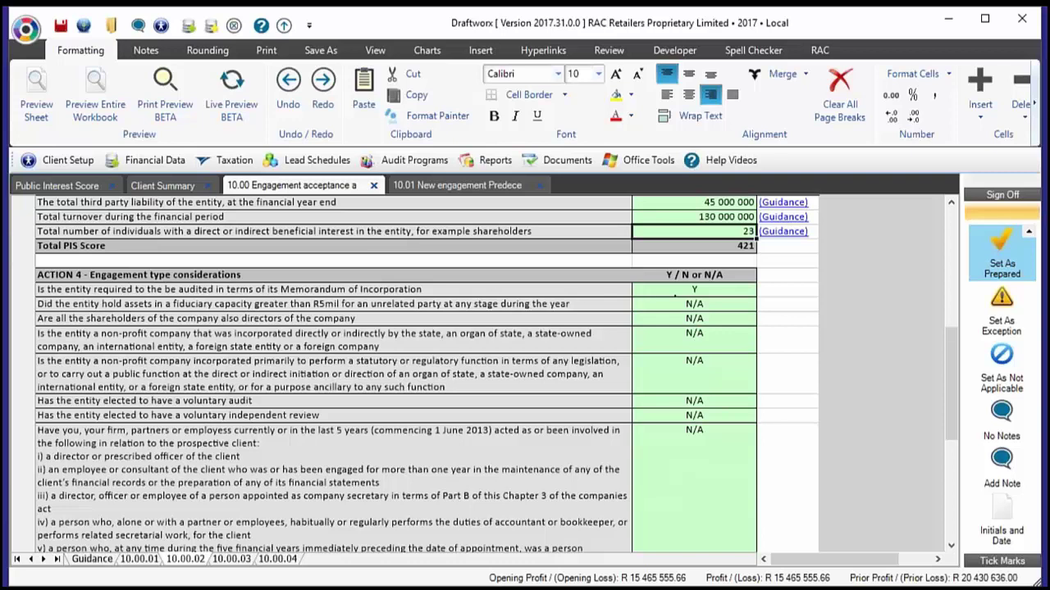
{"action": "left_click", "coordinate": [677, 291]}
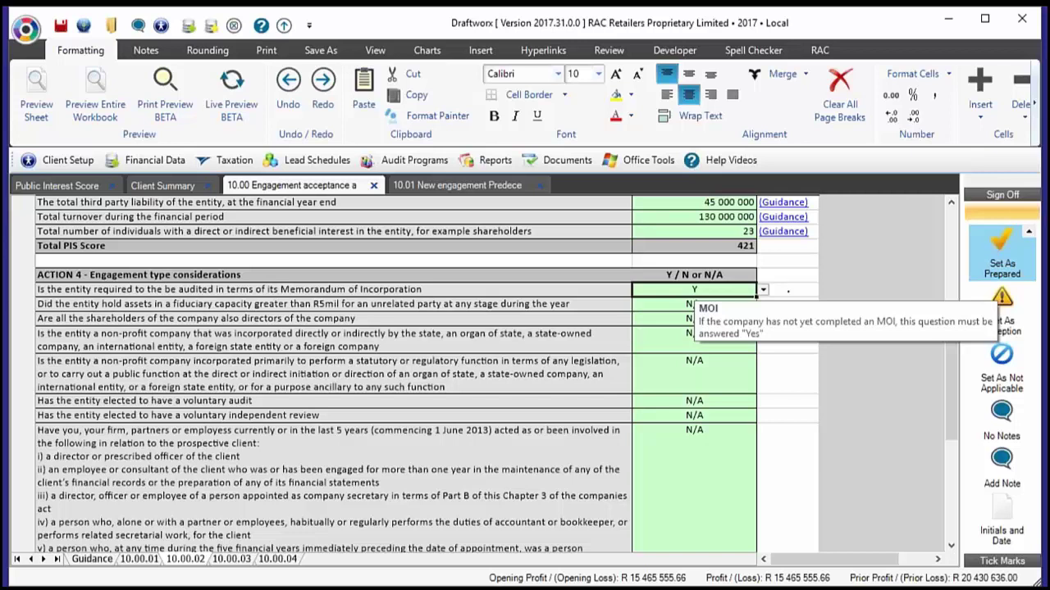
{"action": "key", "text": "Delete"}
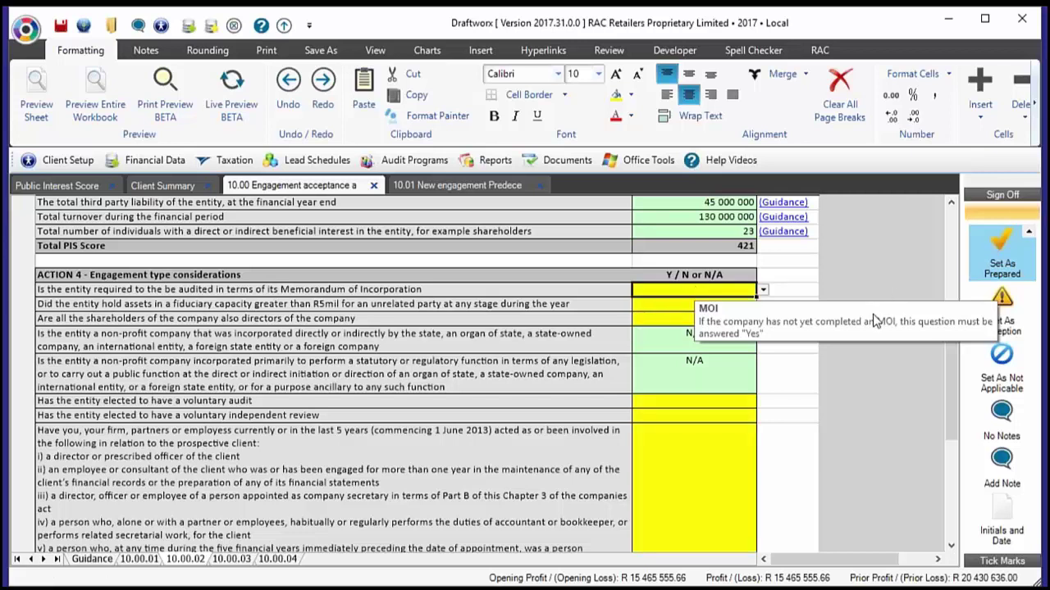
{"action": "left_click", "coordinate": [808, 291]}
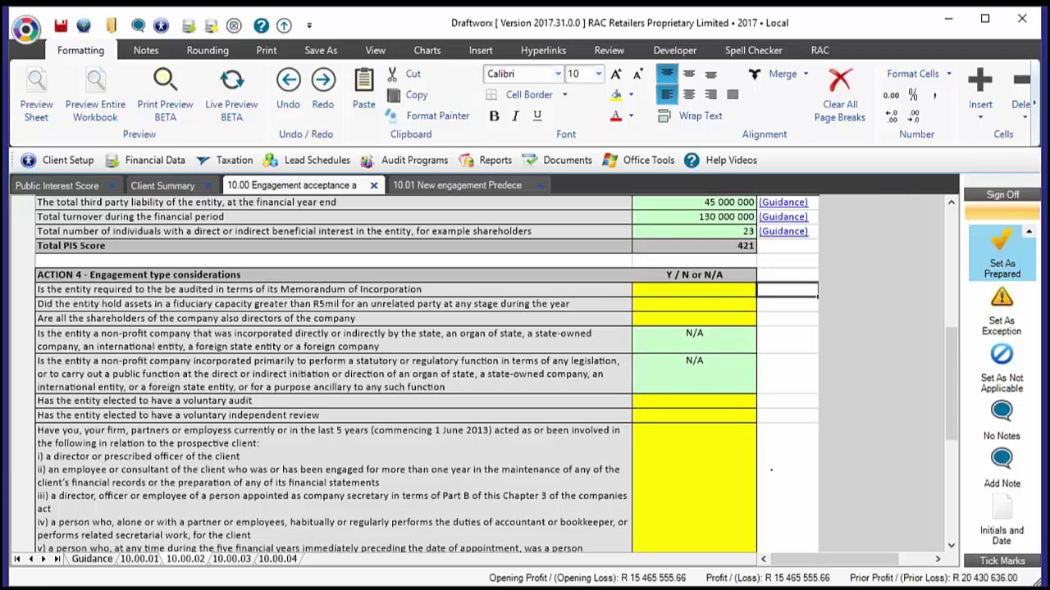
Answer Y to the Memorandum of Incorporation question and review the audit indicators below.
{"action": "left_click", "coordinate": [750, 290]}
{"action": "left_click", "coordinate": [763, 290]}
{"action": "left_click", "coordinate": [638, 304]}
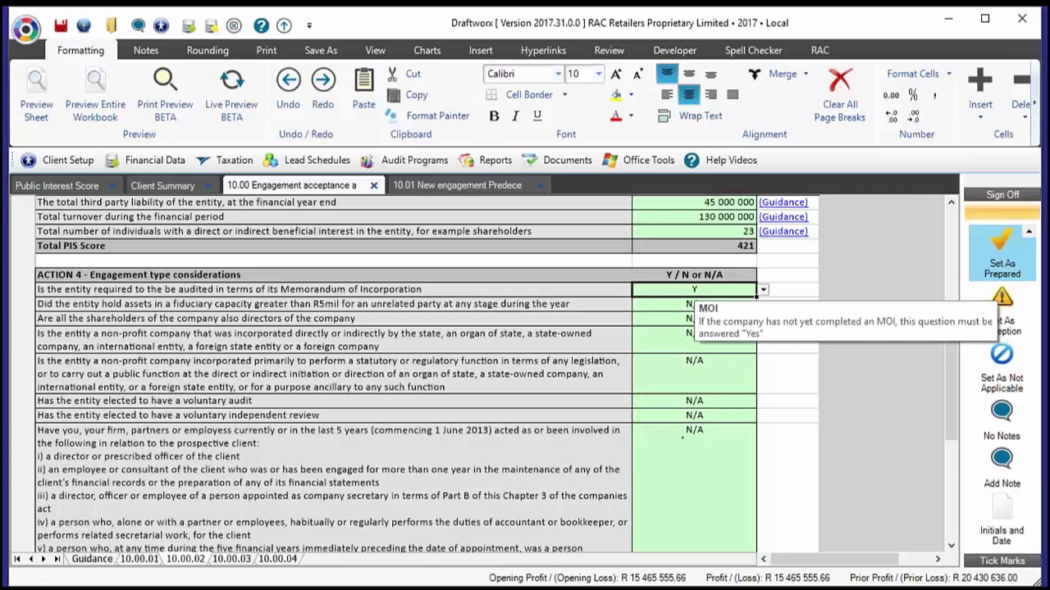
{"action": "left_click", "coordinate": [771, 435]}
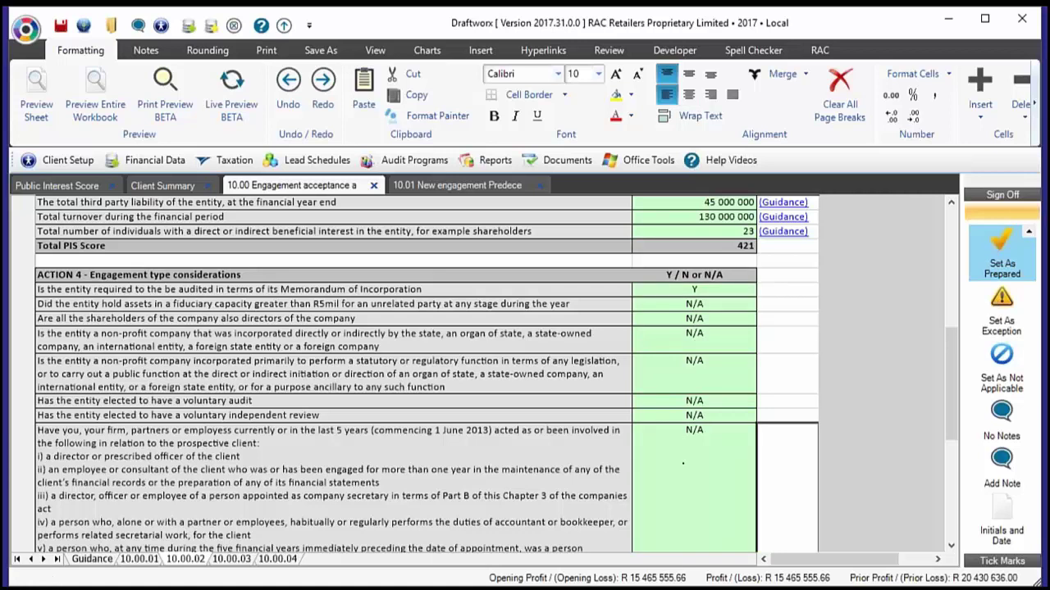
{"action": "scroll", "coordinate": [682, 464], "scroll_direction": "down", "scroll_amount": 1}
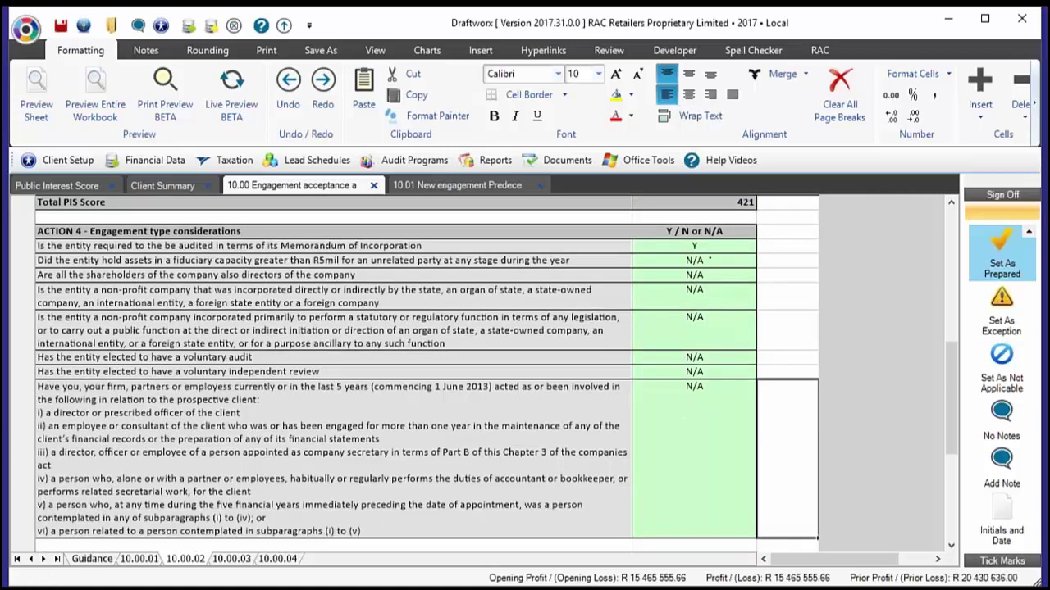
{"action": "scroll", "coordinate": [682, 463], "scroll_direction": "down", "scroll_amount": 4}
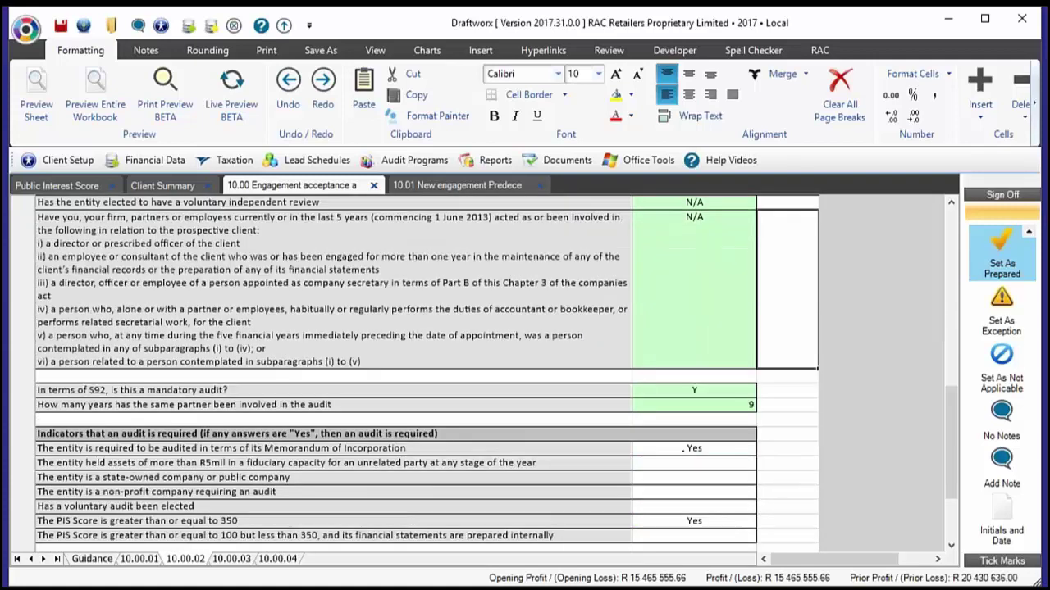